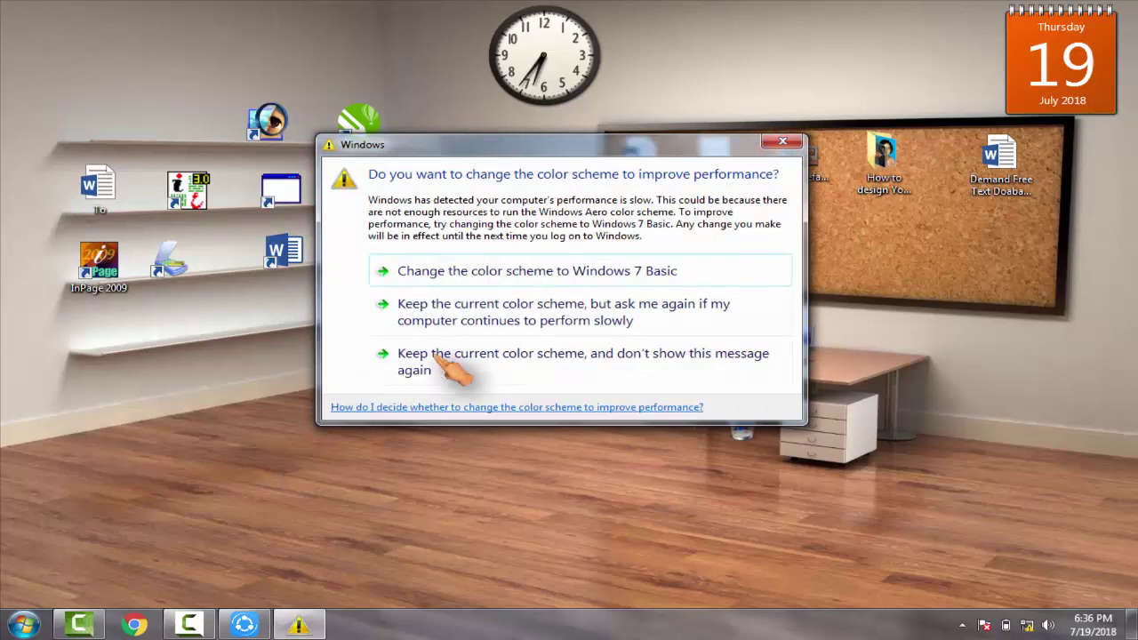
Dismiss the color scheme performance prompt and refresh the desktop.
click(782, 140)
right_click(508, 339)
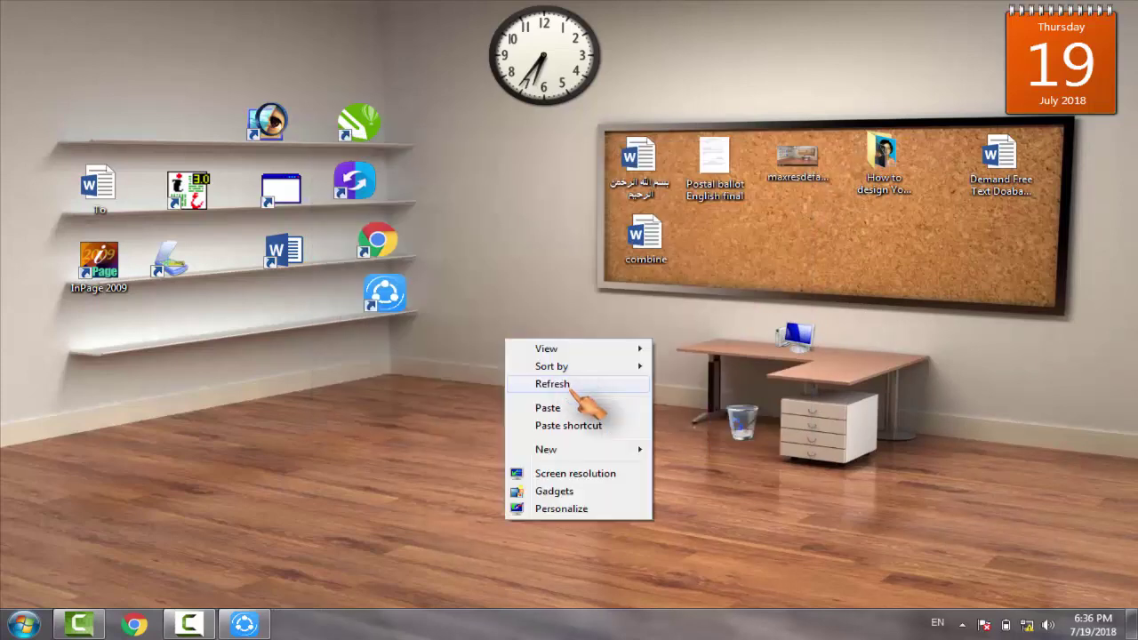
click(569, 382)
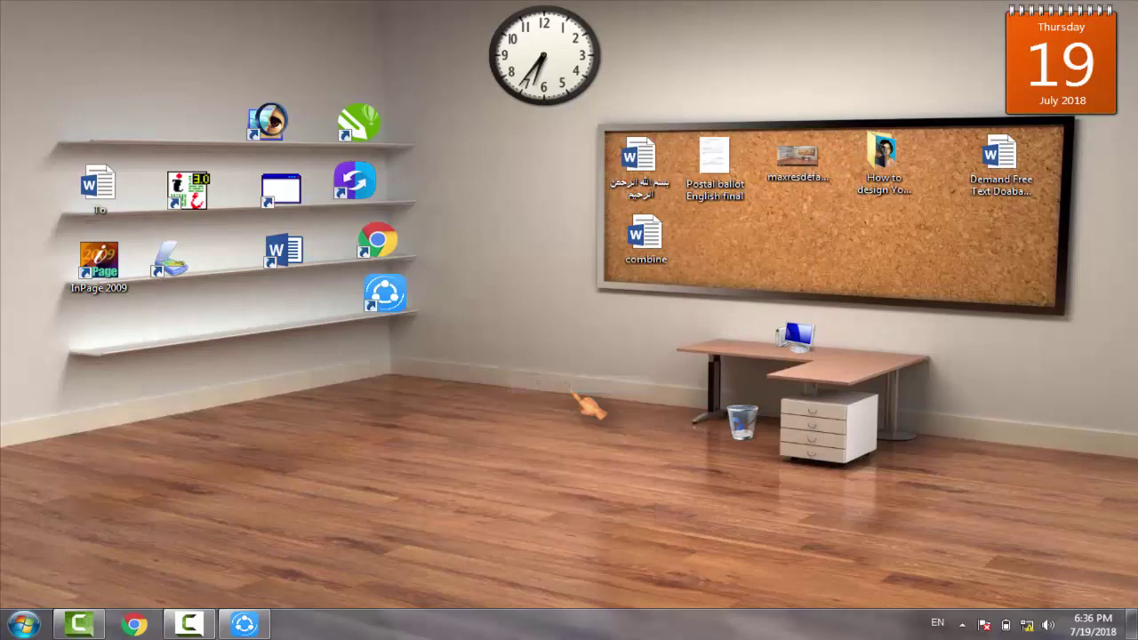
click(206, 624)
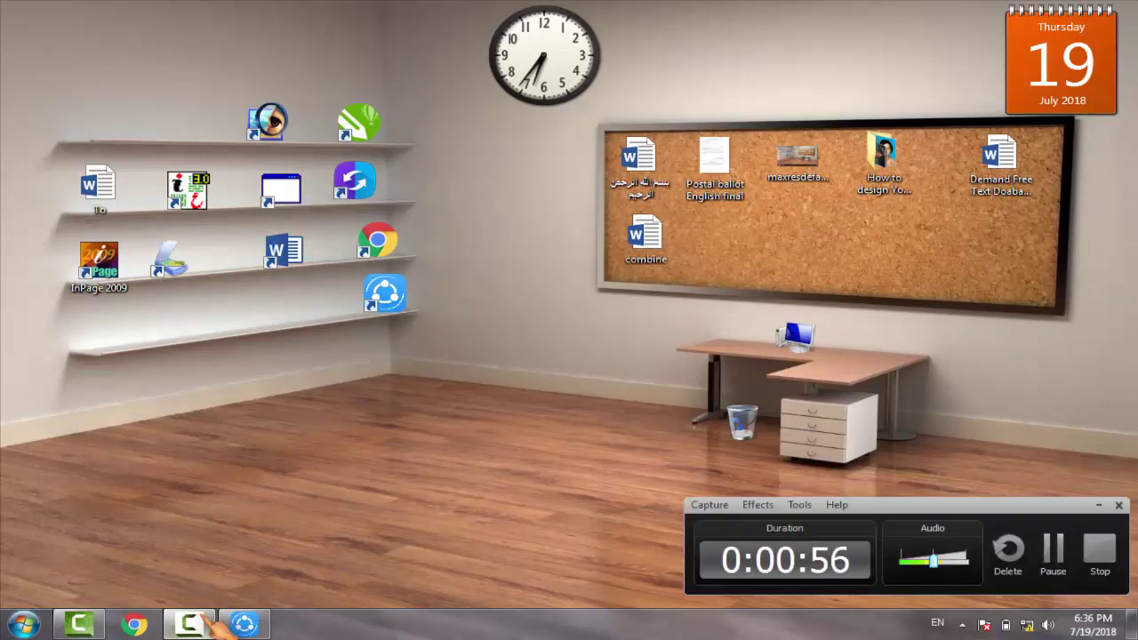
click(189, 623)
right_click(434, 358)
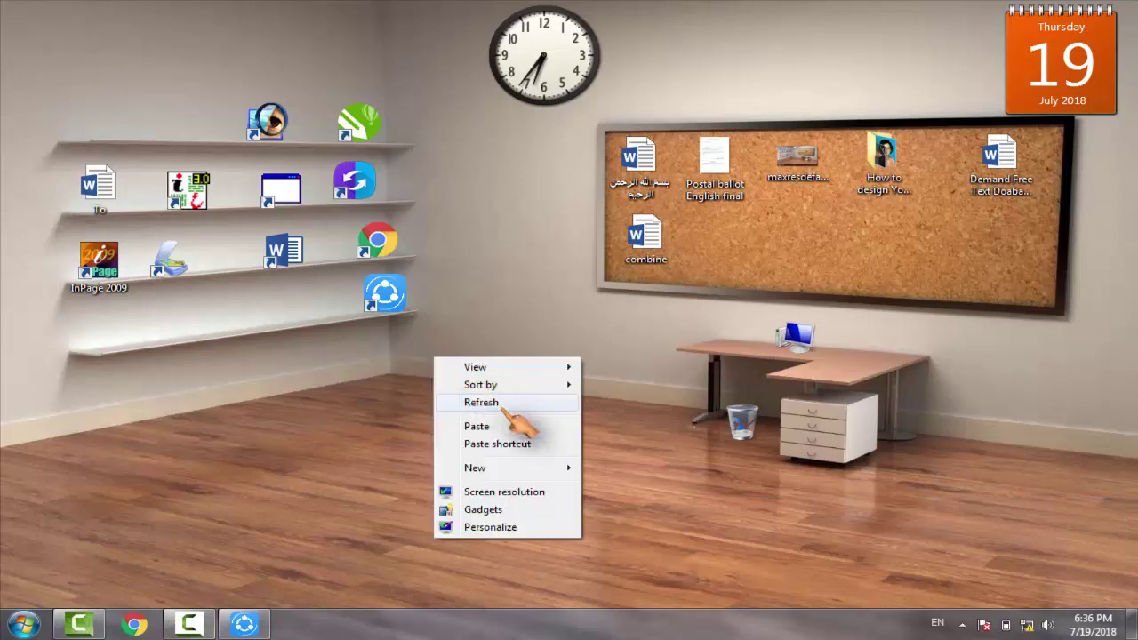
click(504, 411)
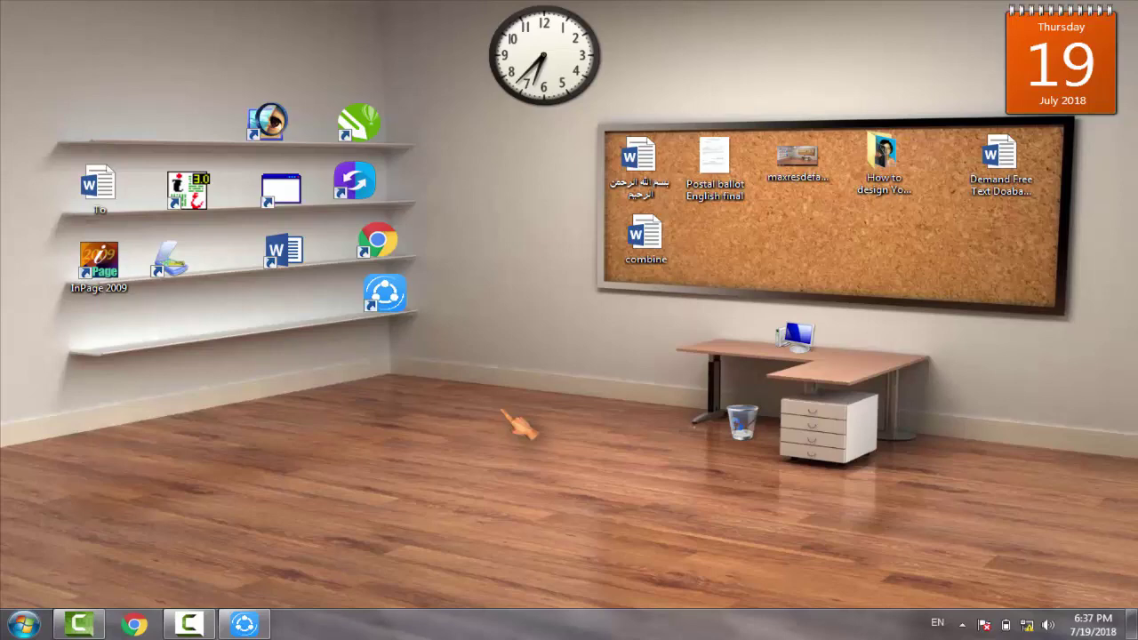
click(569, 349)
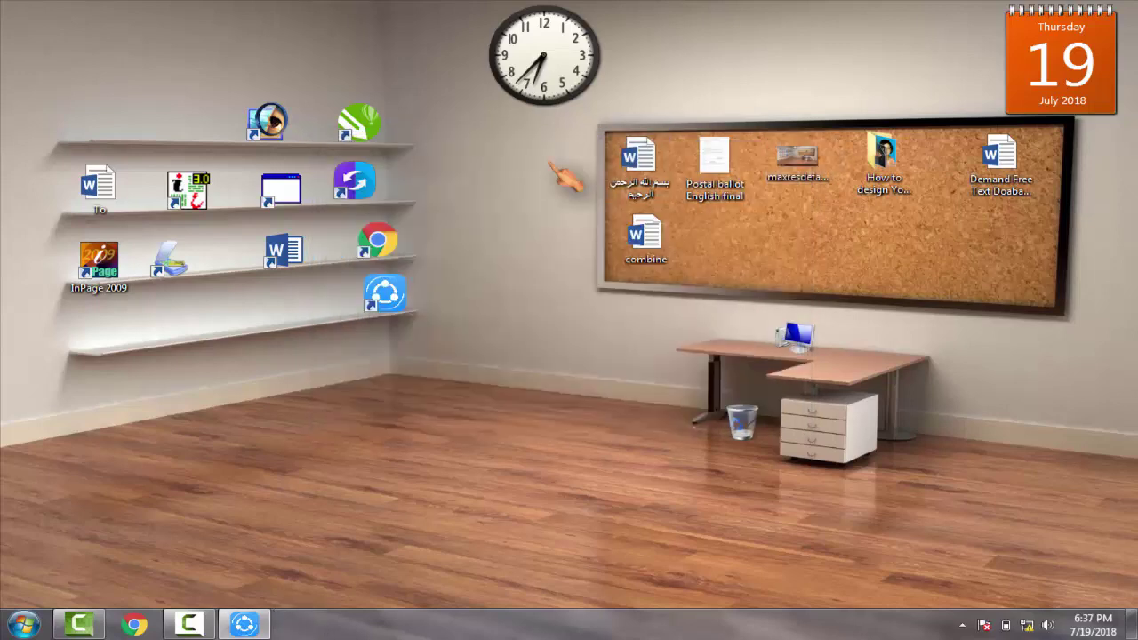
right_click(510, 154)
click(560, 234)
right_click(459, 204)
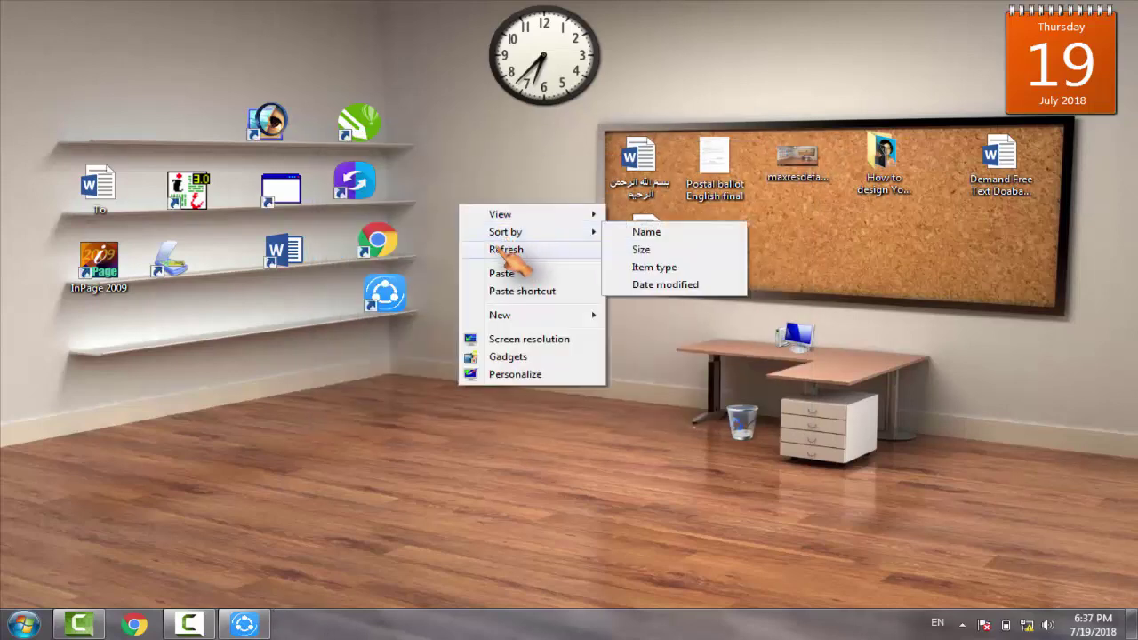
click(505, 251)
Switch to SHAREit and move its window to the middle of the desktop.
click(247, 624)
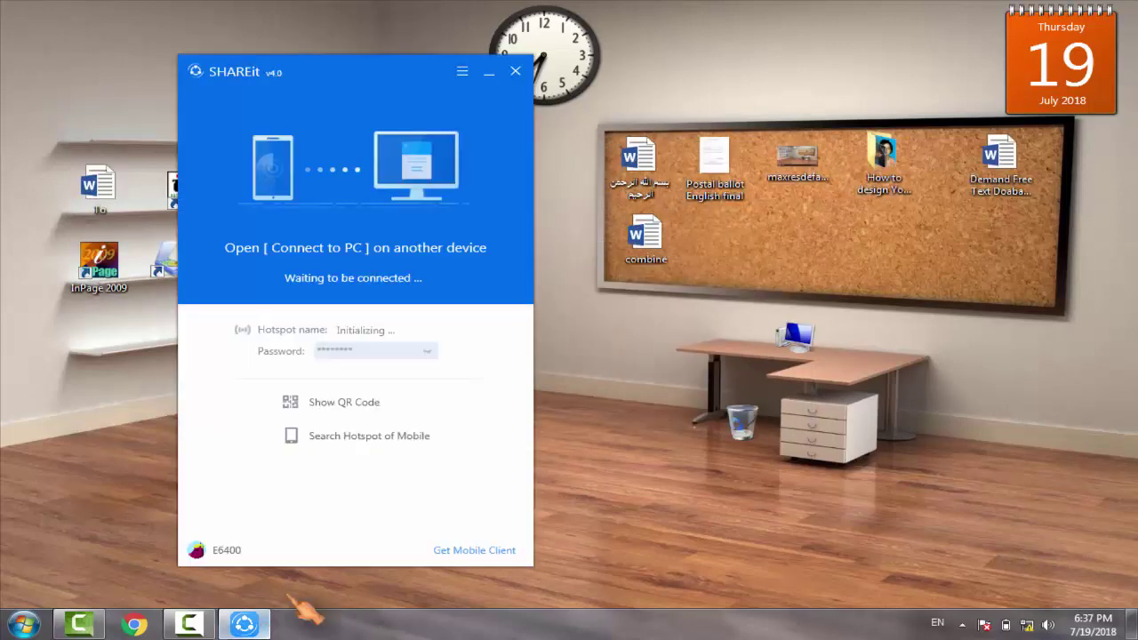
drag(393, 71, 636, 77)
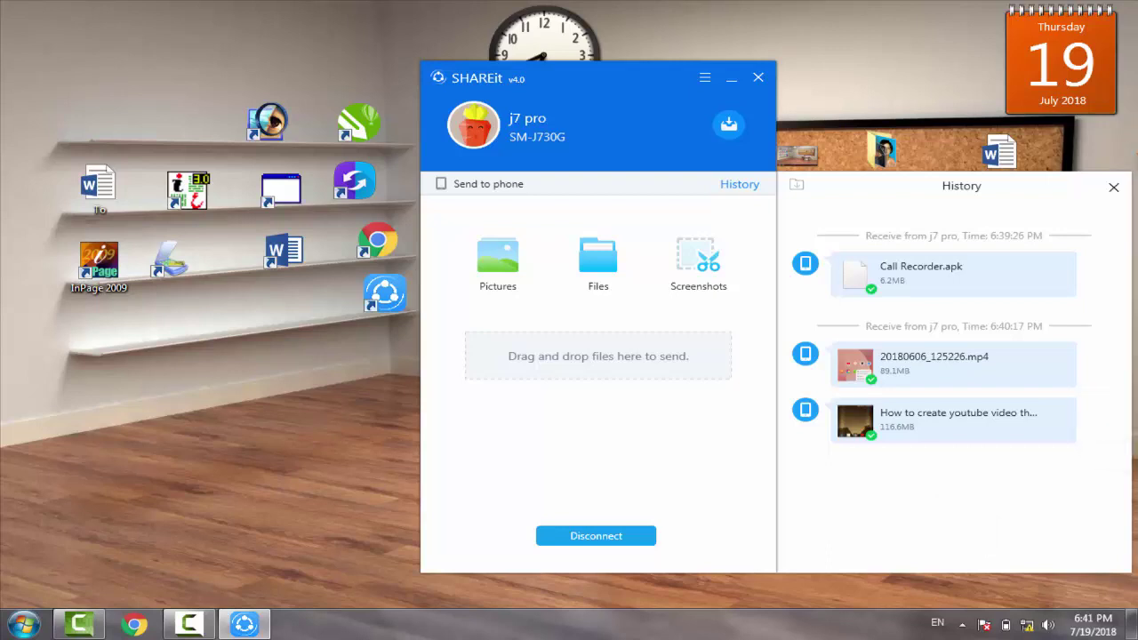
Close the transfer history and move the SHAREit window so the Computer icon on the desktop is uncovered.
click(1113, 187)
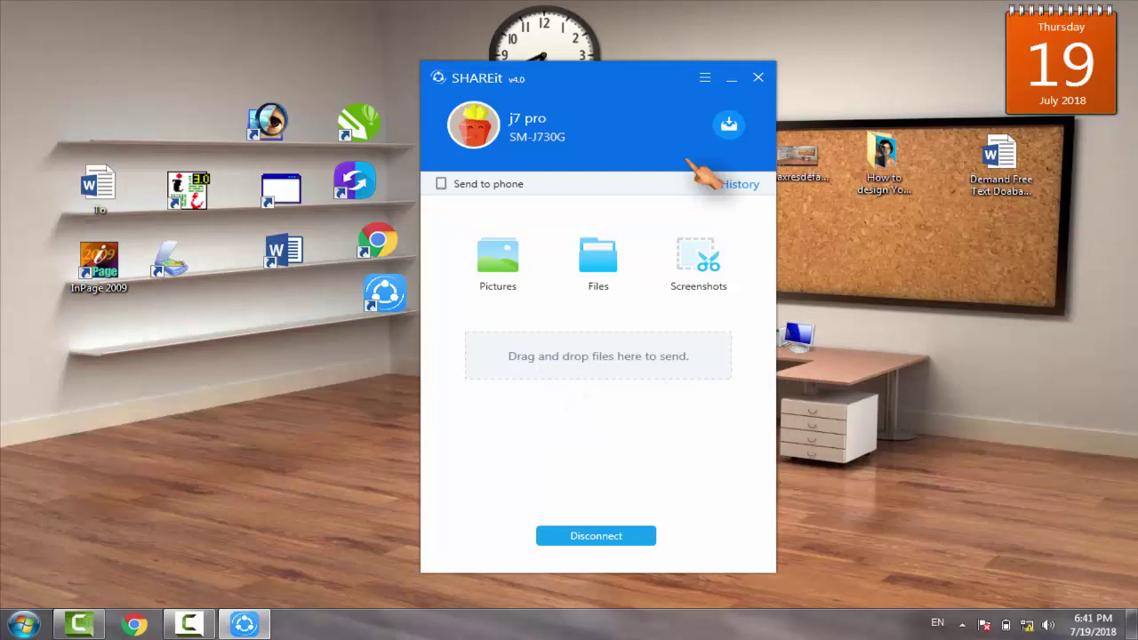
drag(616, 93, 322, 88)
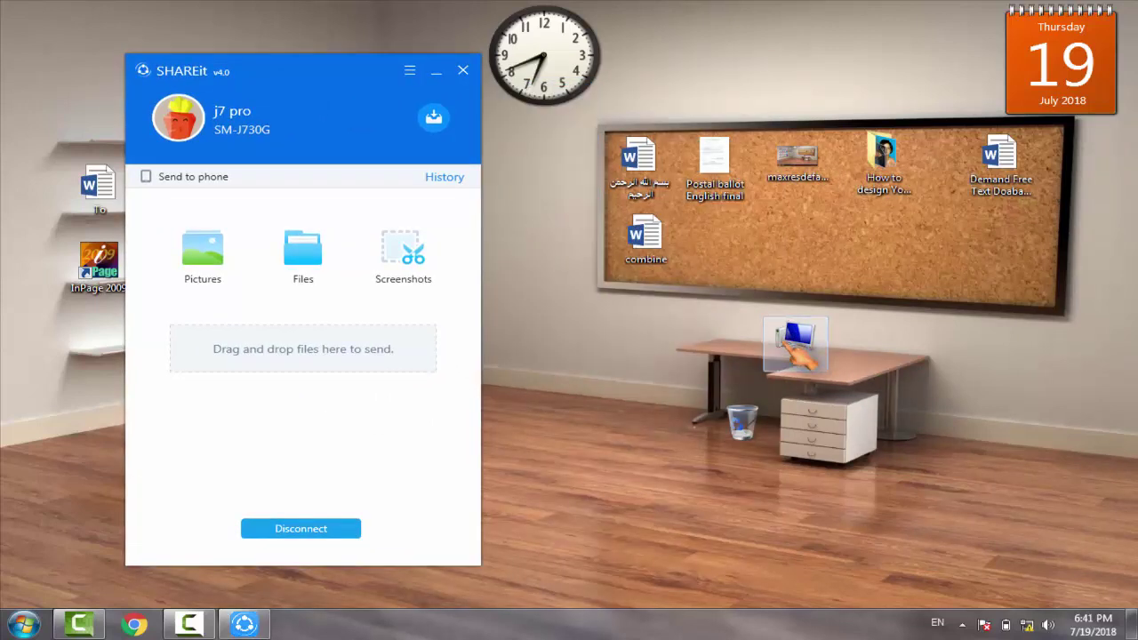
Open Local Disk (E:) in Windows Explorer and place its window beside SHAREit.
double_click(800, 347)
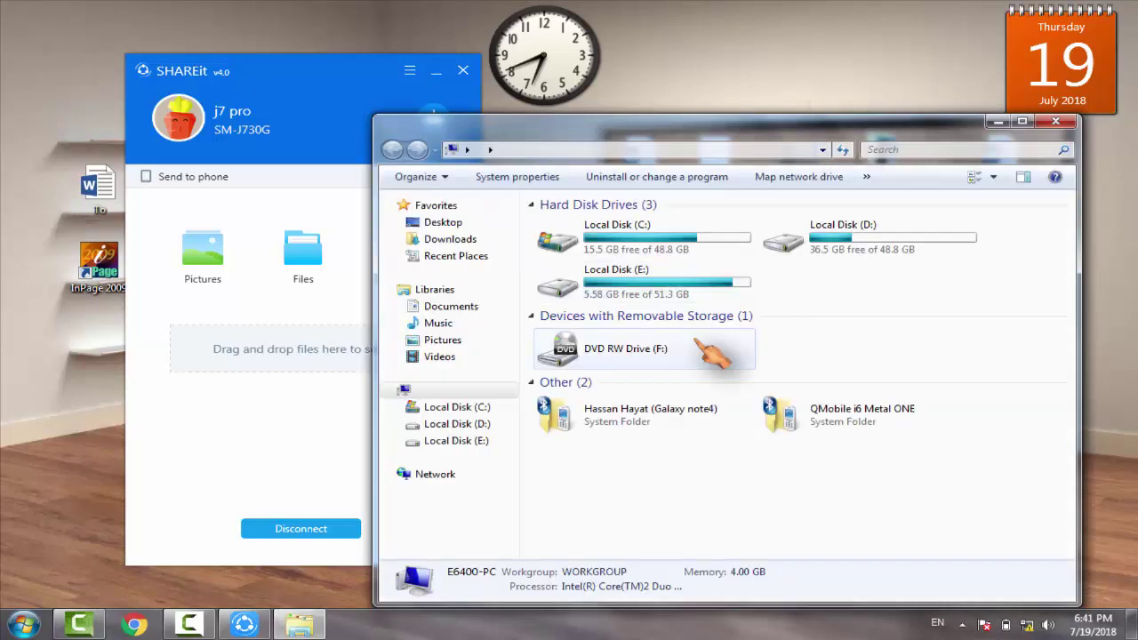
click(680, 297)
double_click(679, 297)
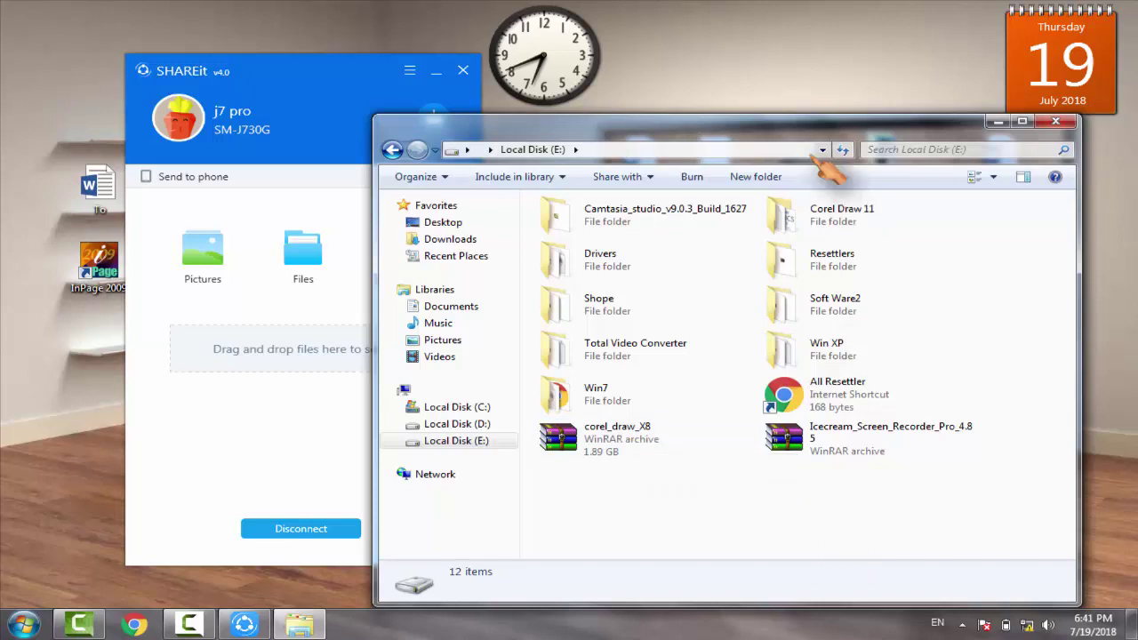
drag(825, 137, 998, 168)
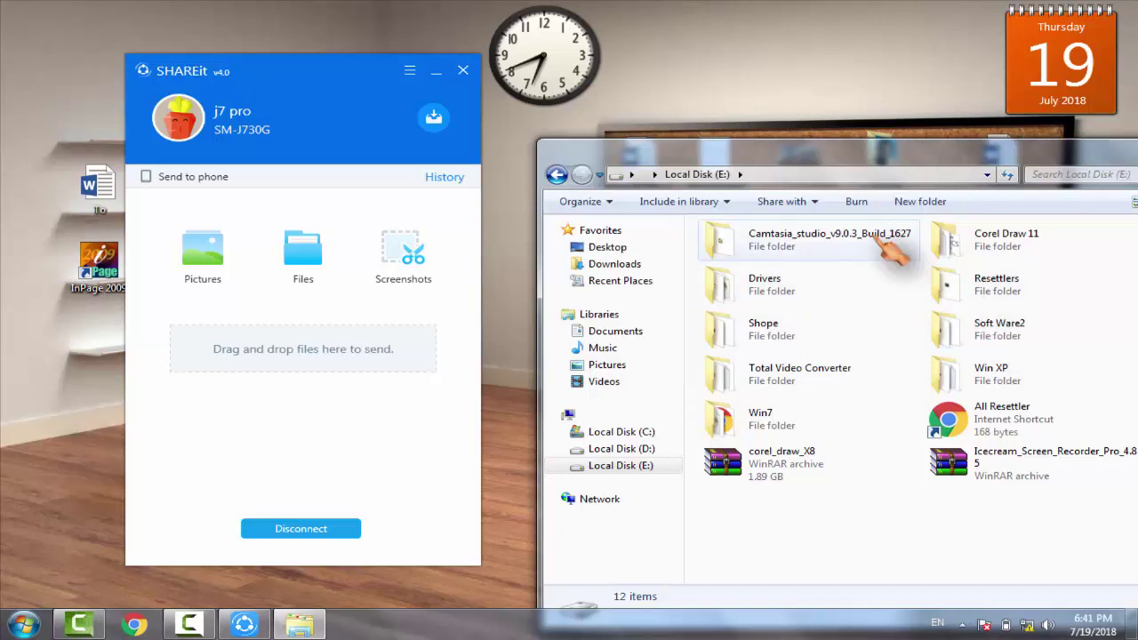
Send the Camtasia_studio_v9.0.3_Build_1627 folder from drive E: to the connected phone.
mouse_move(893, 255)
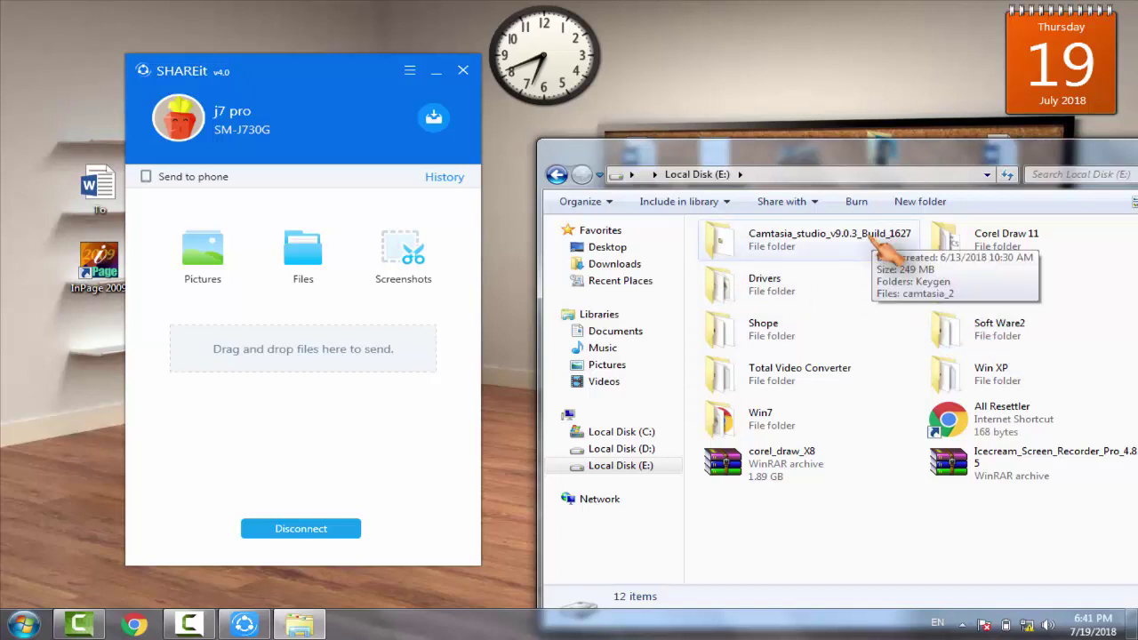
click(833, 235)
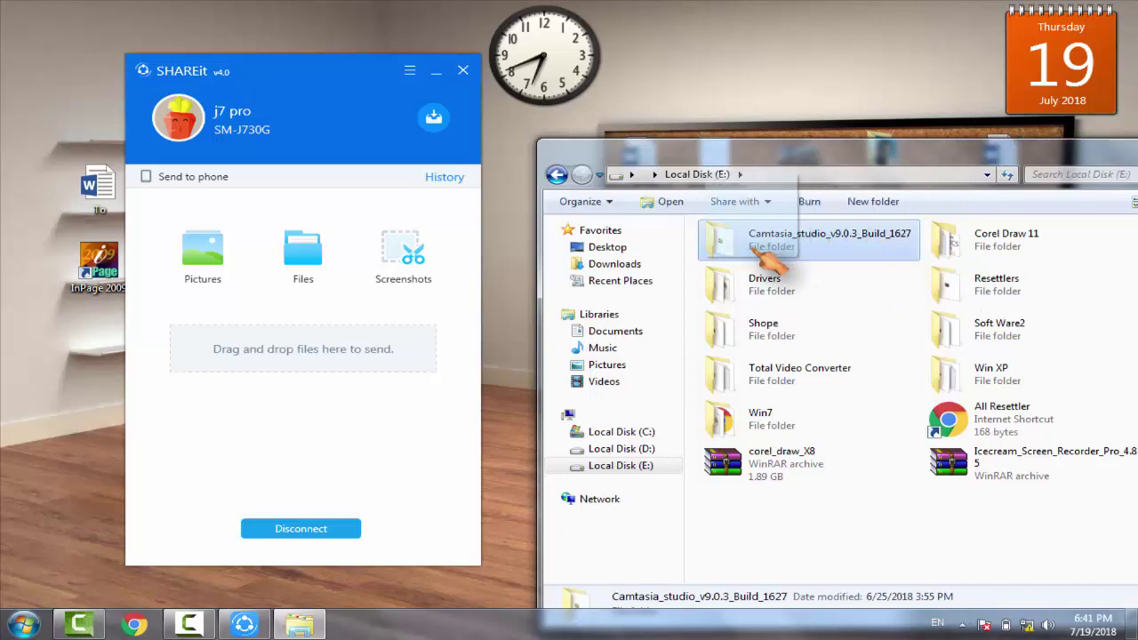
drag(765, 258, 230, 384)
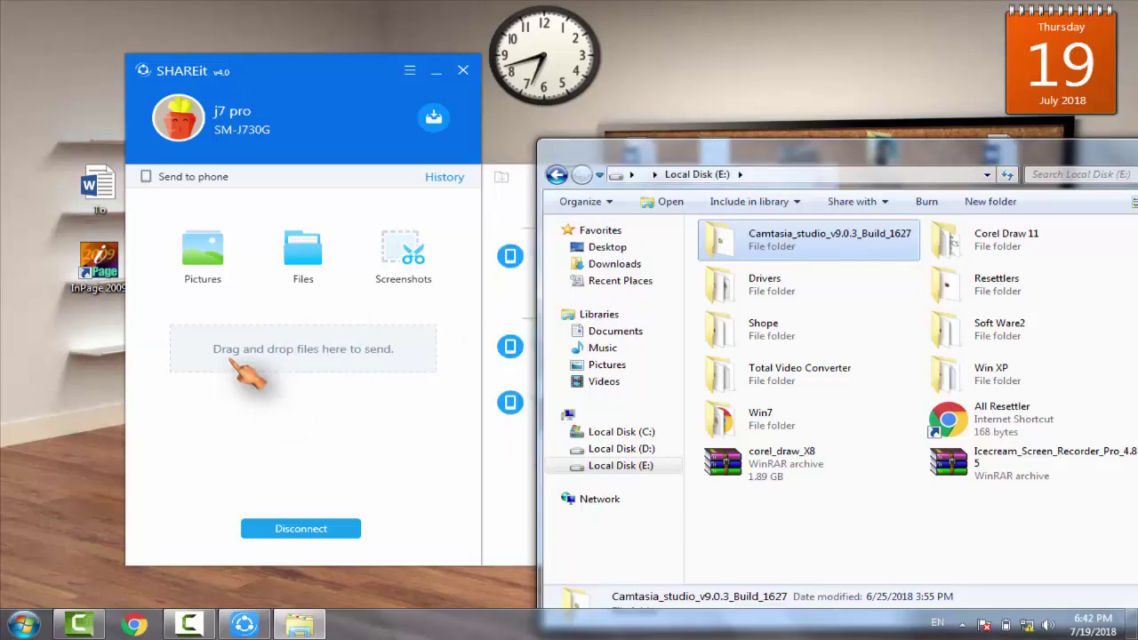
Move the Explorer window off the transfer history and cancel the running Camtasia folder transfer.
drag(773, 173, 1101, 554)
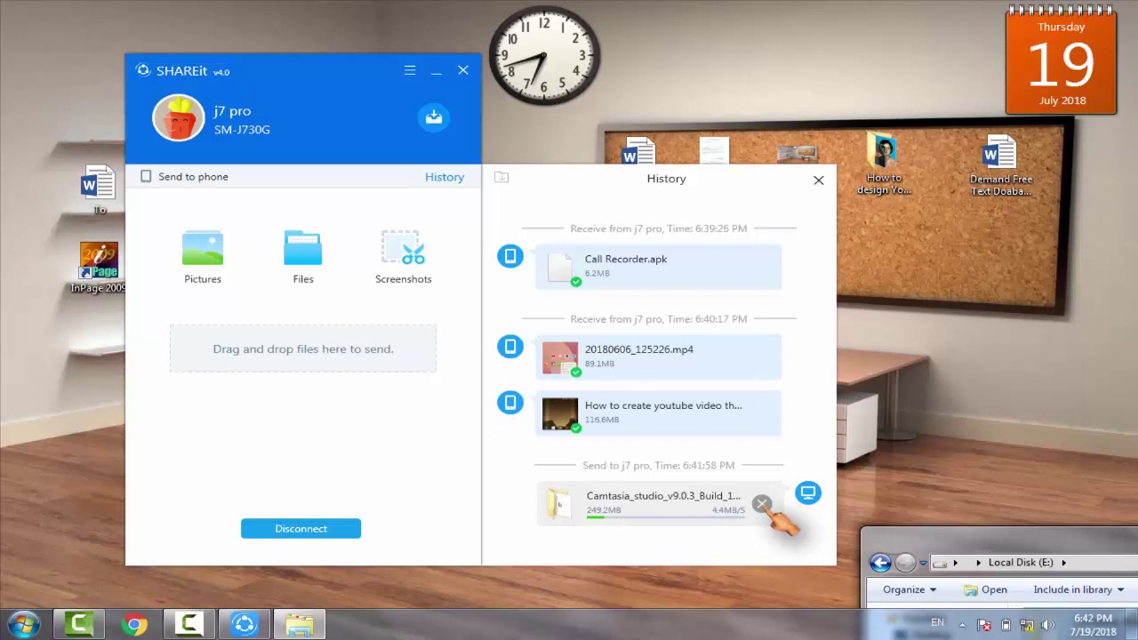
click(761, 504)
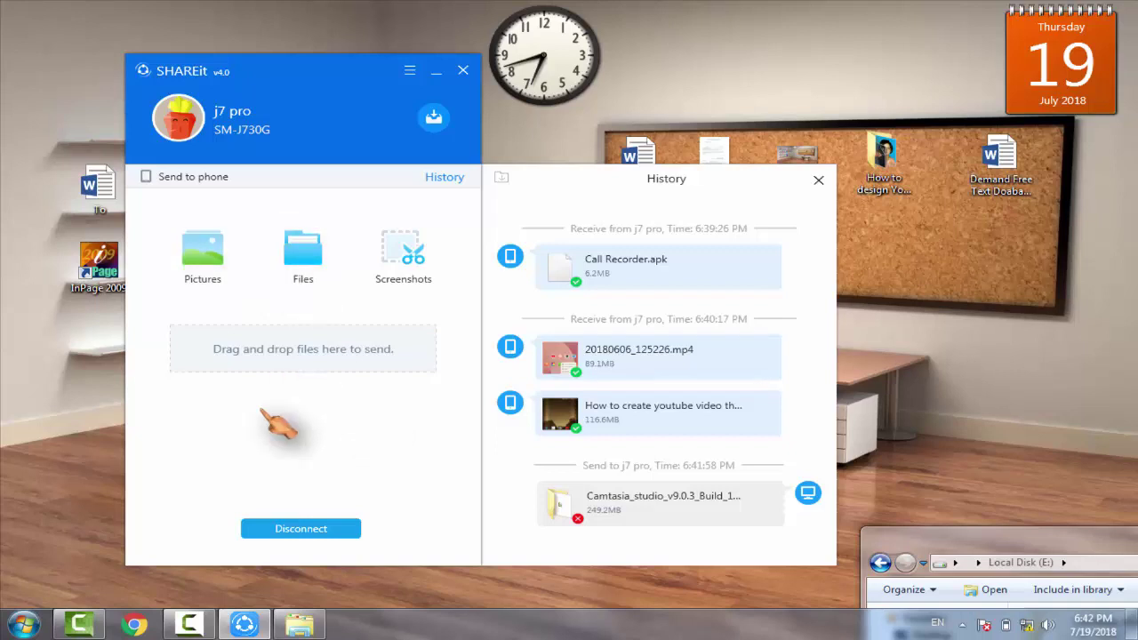
Disconnect SHAREit from the j7 pro phone and show the QR code for reconnecting.
click(302, 528)
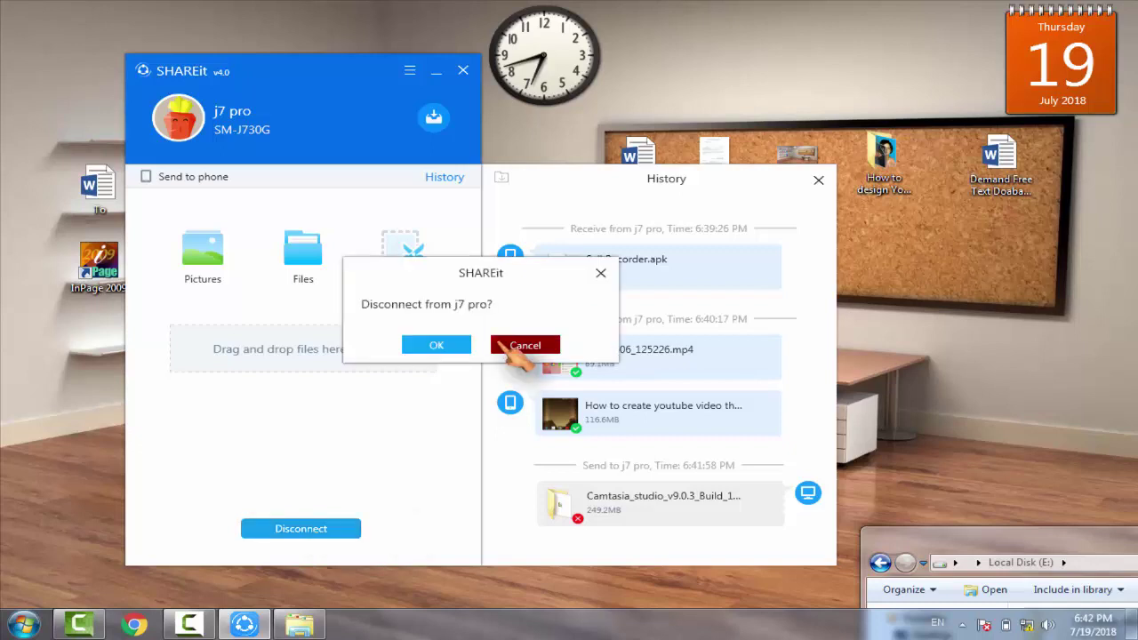
click(494, 346)
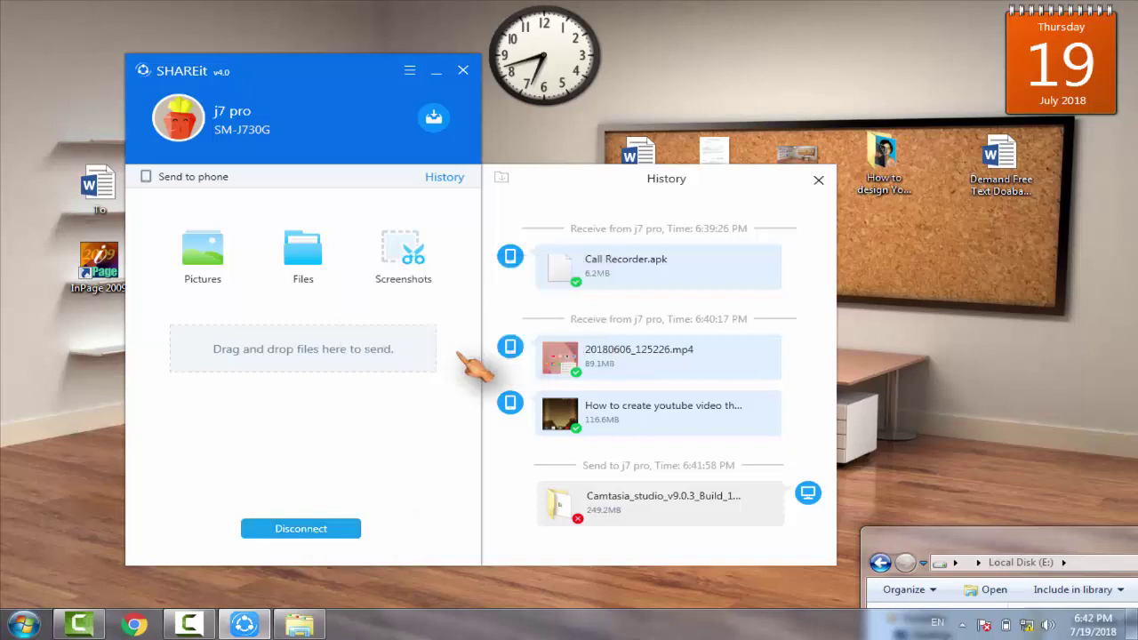
click(419, 407)
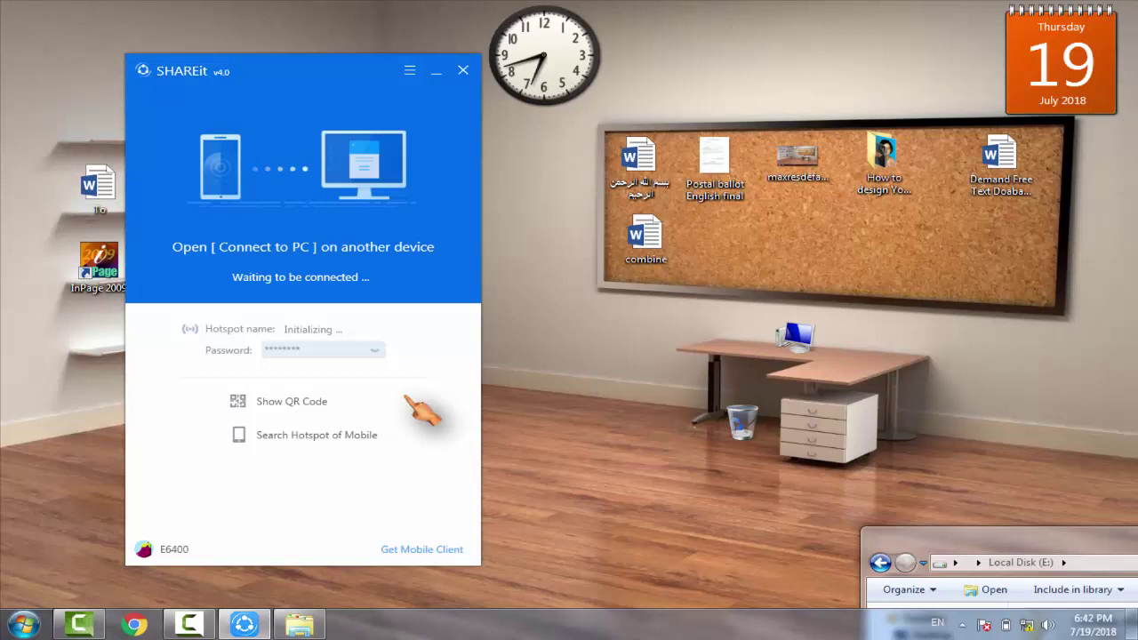
click(293, 402)
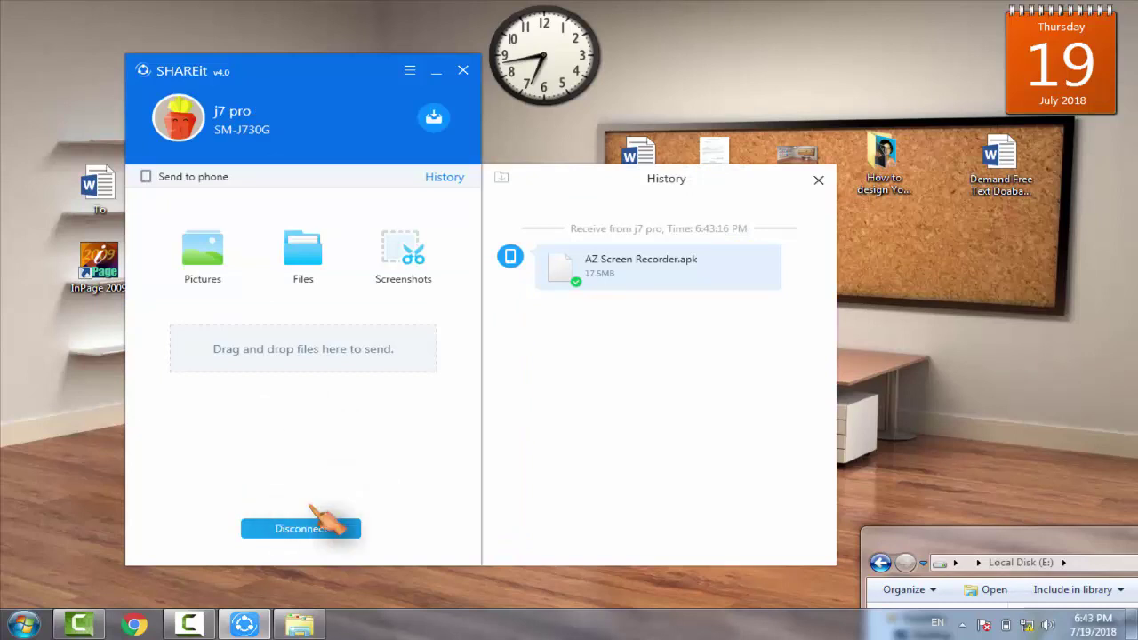
Disconnect from j7 pro and reconnect to it by searching for the mobile's hotspot.
click(313, 526)
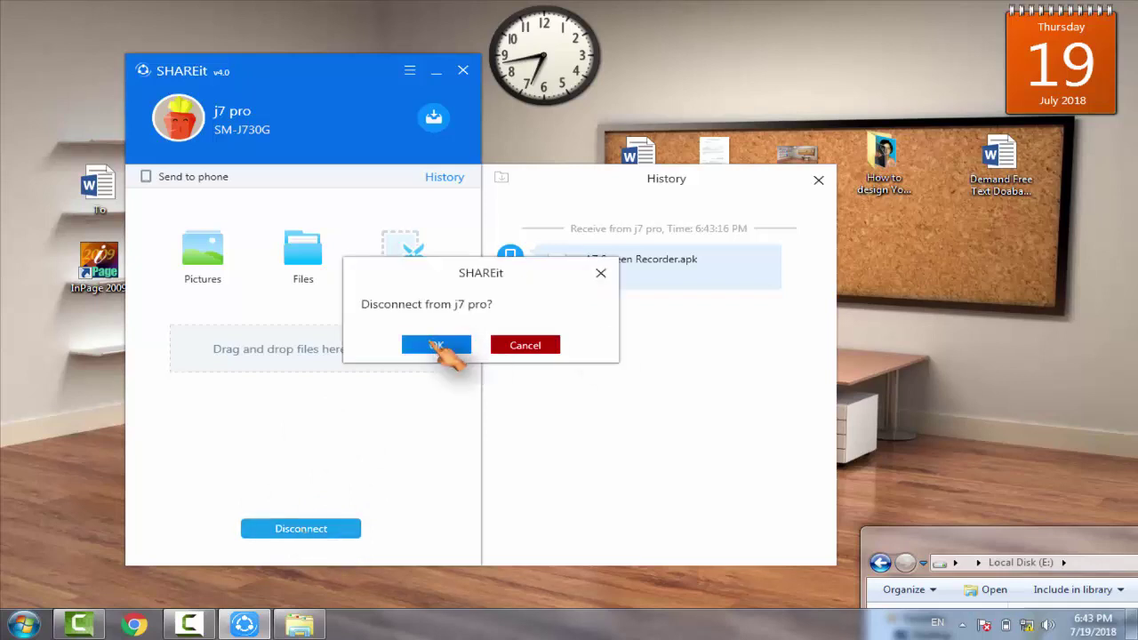
click(435, 345)
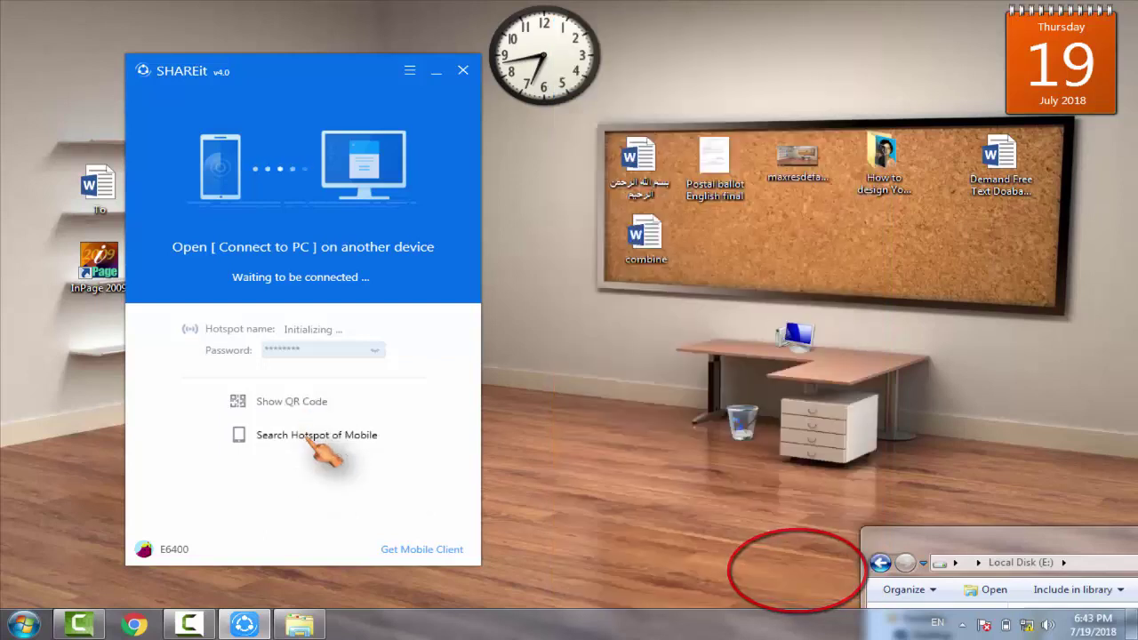
click(316, 435)
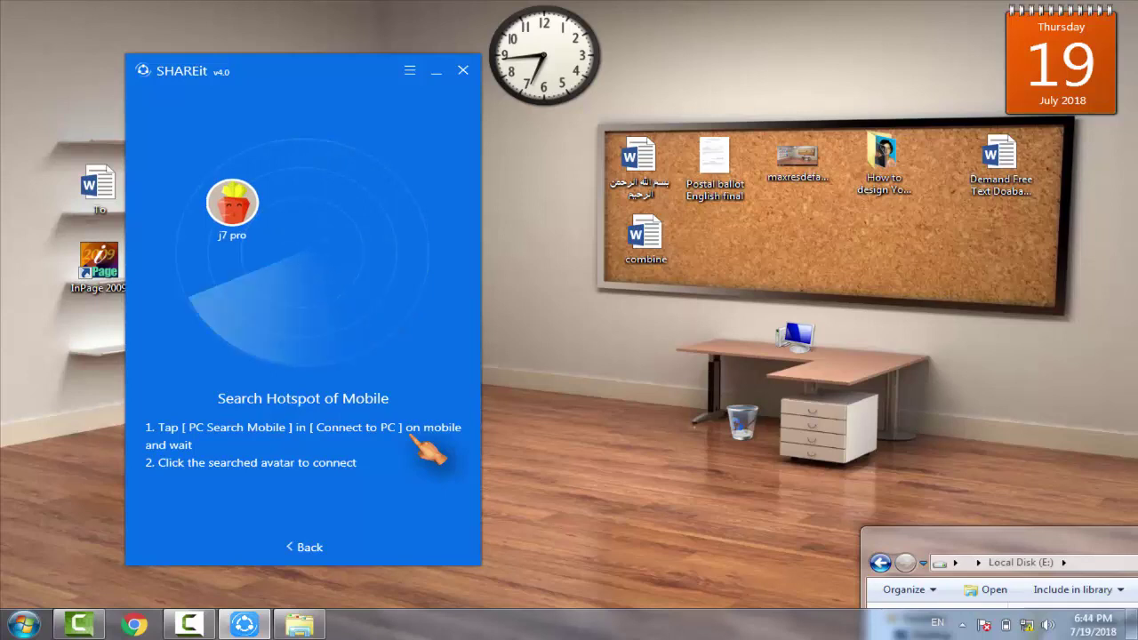
click(242, 217)
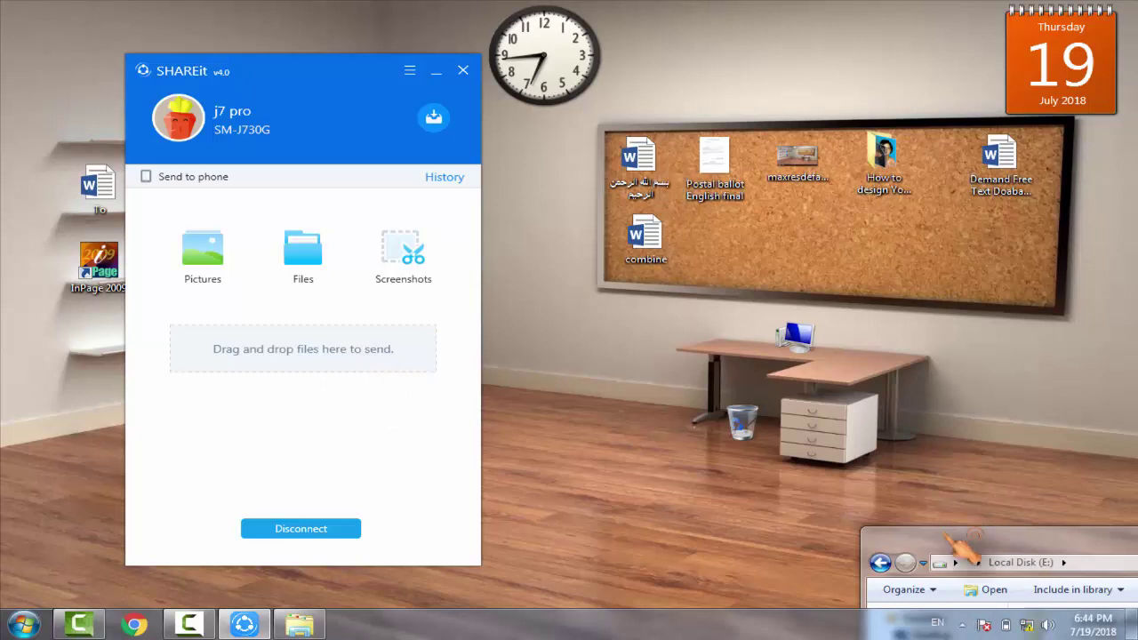
Bring the Local Disk (E:) window back into view, close it, and minimize SHAREit.
drag(958, 526, 597, 206)
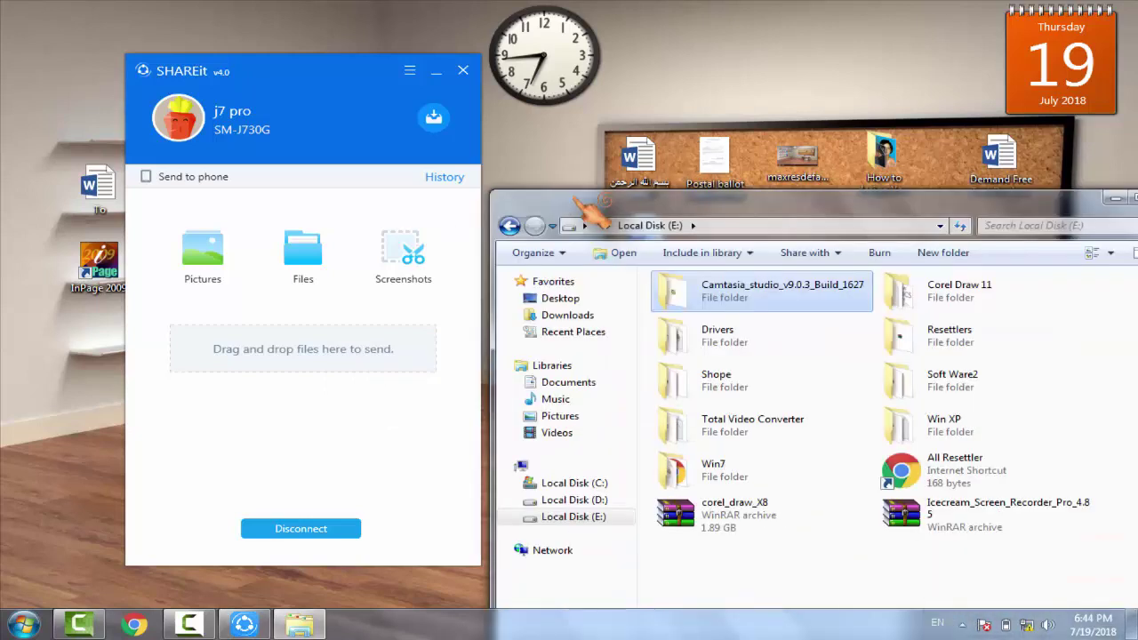
drag(1036, 213, 800, 213)
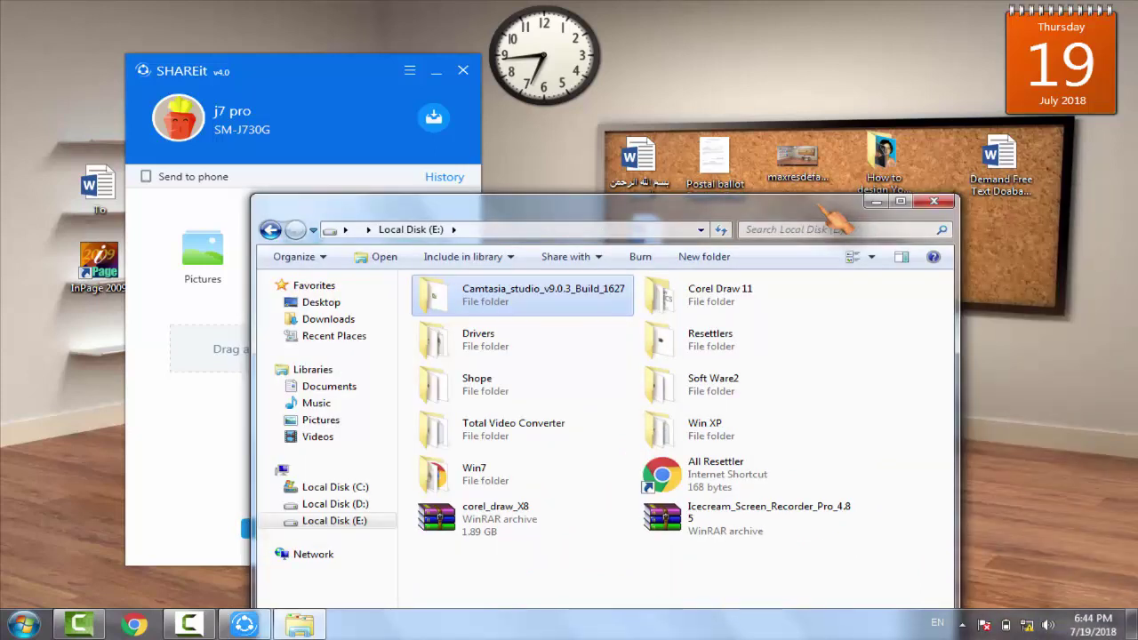
click(934, 203)
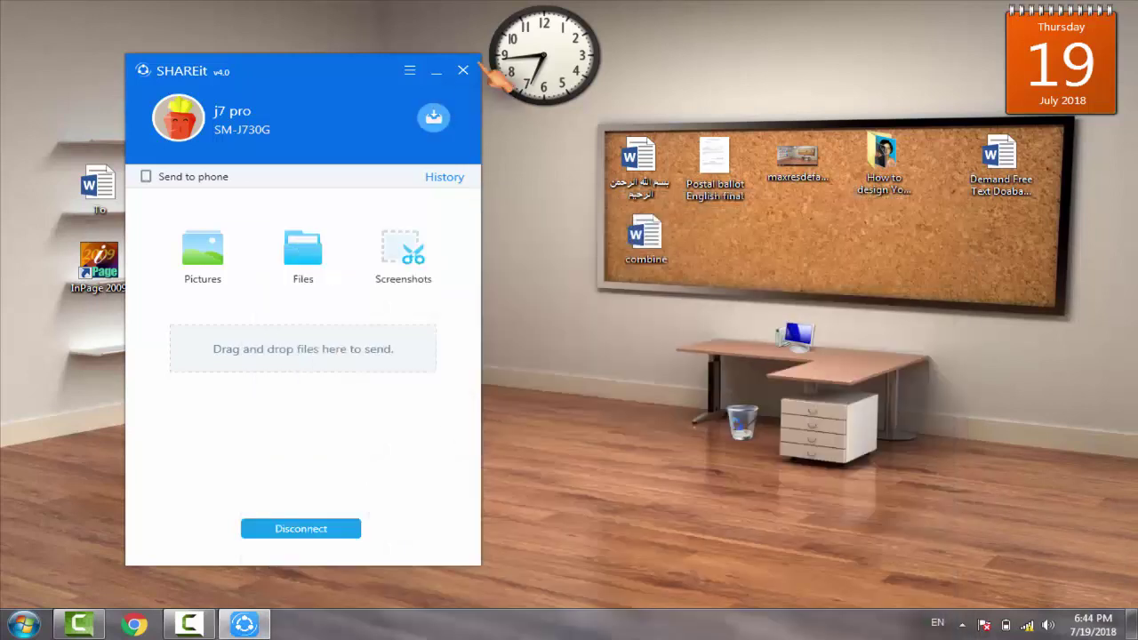
click(437, 71)
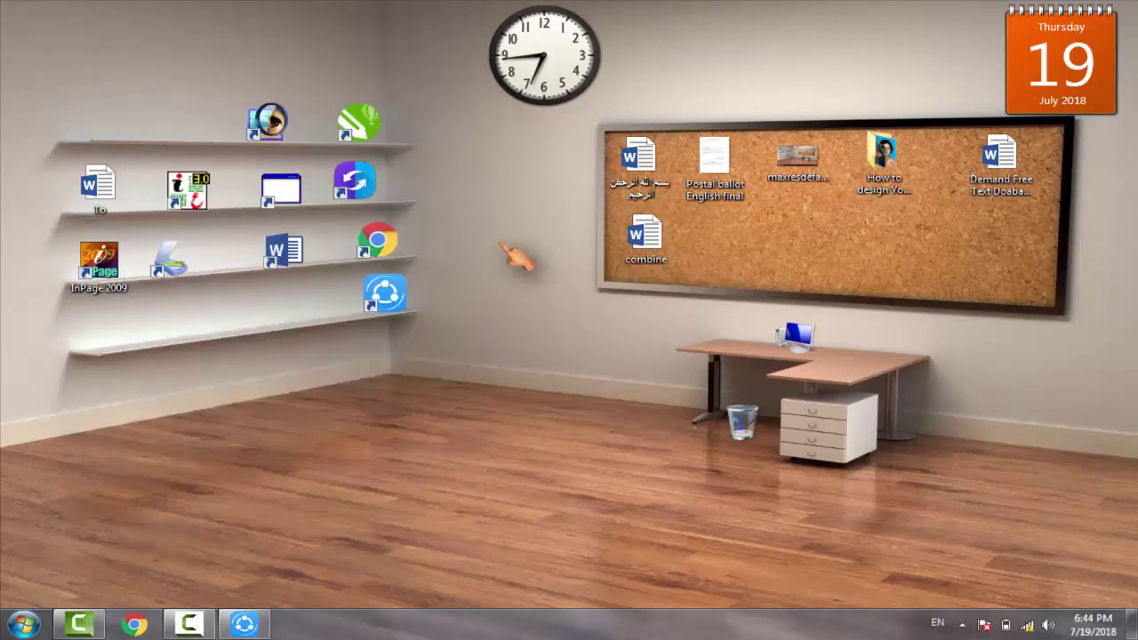